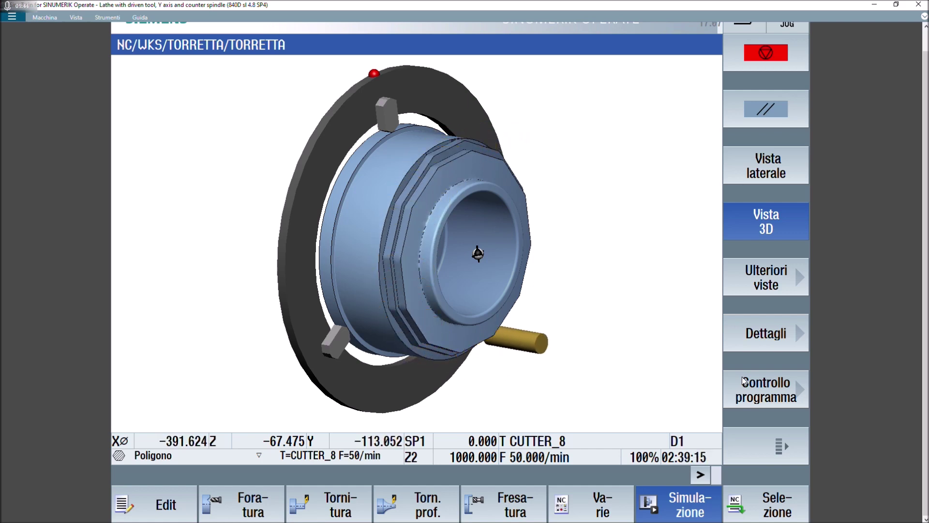
- Show the Override softkeys via Controllo programma while CUTTER_8 machines the turret polygon
click(744, 380)
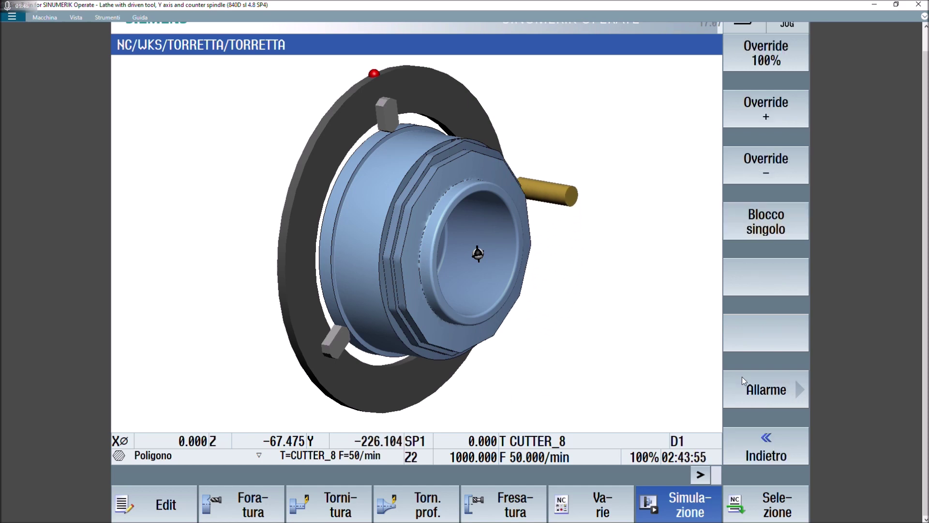
- Raise the simulation speed override to 115% with two Override + presses
click(763, 115)
click(763, 115)
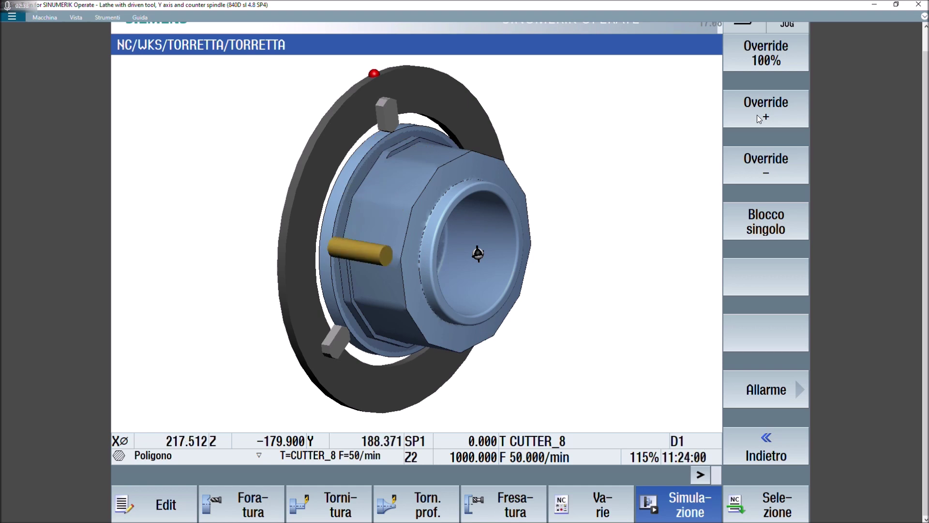
- Lower the override back to 100% and let deep drilling and M10 tapping run
click(752, 162)
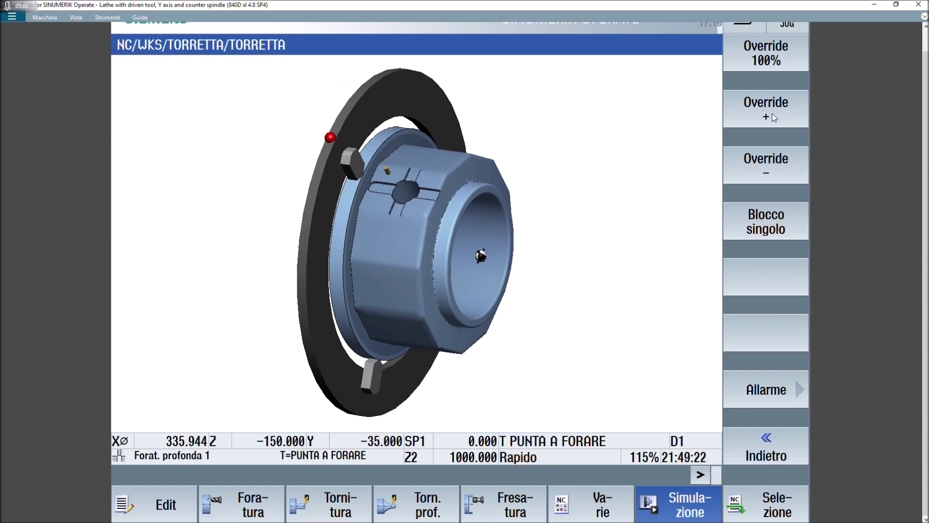
click(764, 164)
- Return the override to 100%, push it to the 120% maximum, then ease to 115%
click(764, 162)
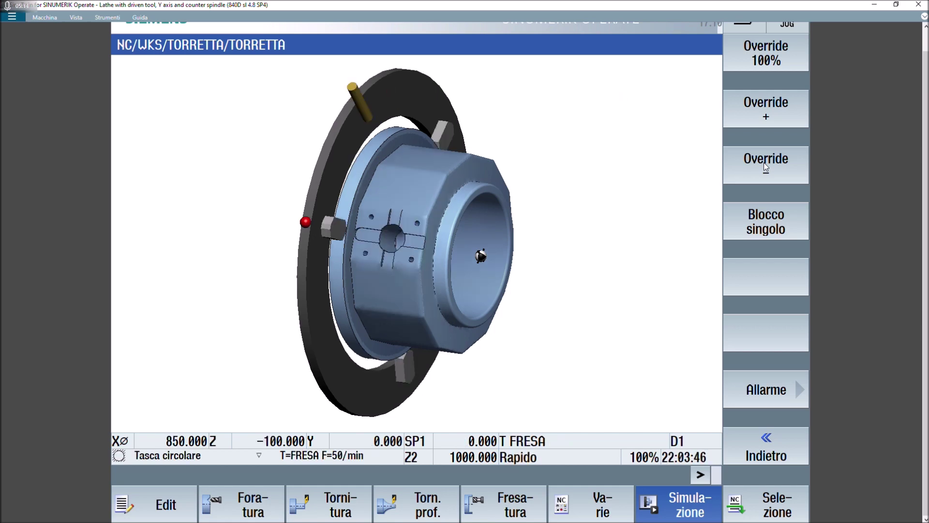
click(765, 112)
click(765, 112)
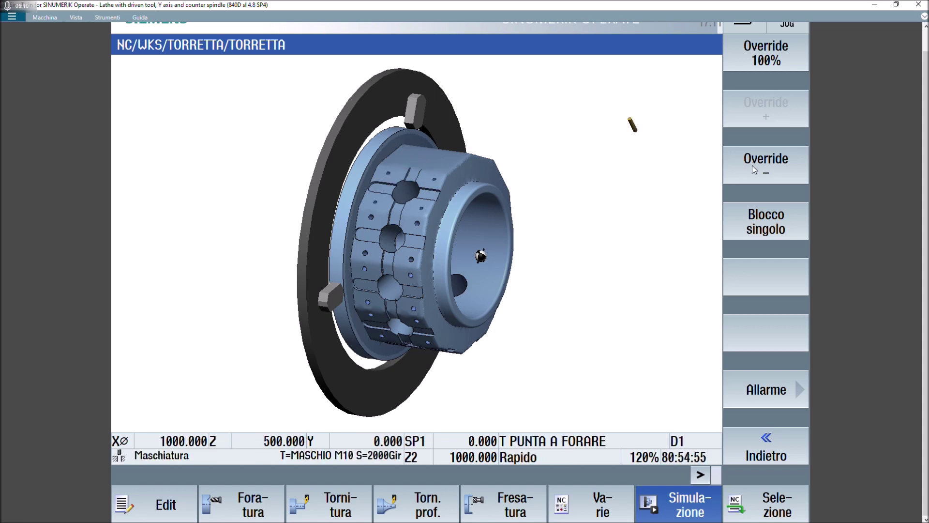
click(753, 167)
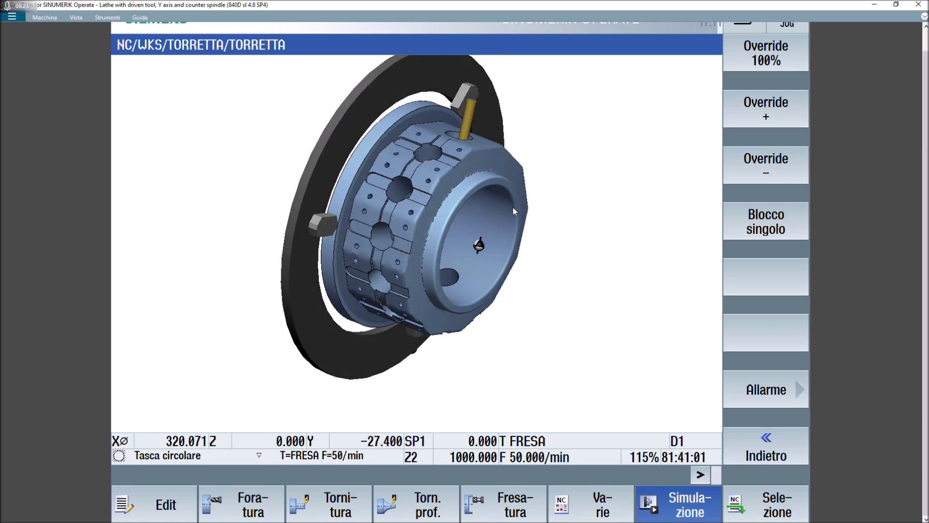
- Zoom in and rotate the turret to a side-on view, with the override raised to 120%
scroll(479, 205, up, 3)
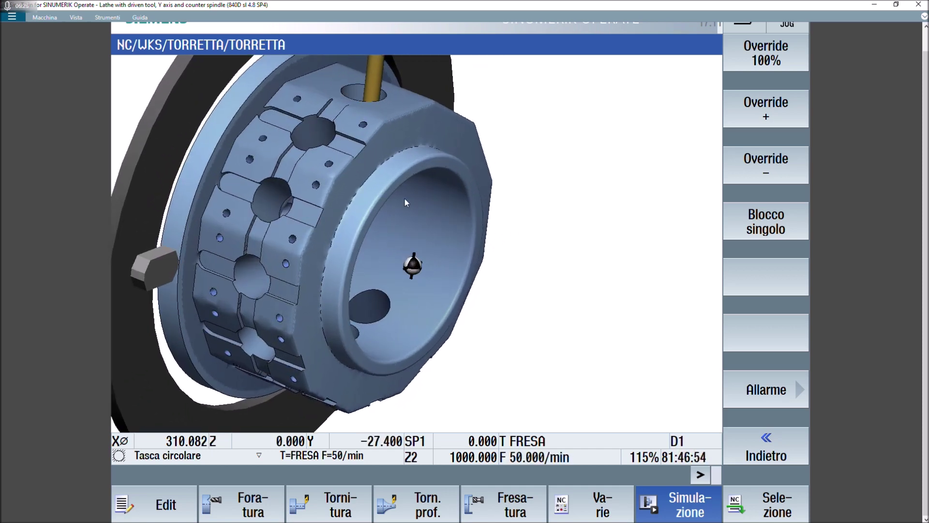
mouse_move(409, 200)
mouse_down()
mouse_move(425, 199)
mouse_move(377, 180)
mouse_move(400, 191)
mouse_up()
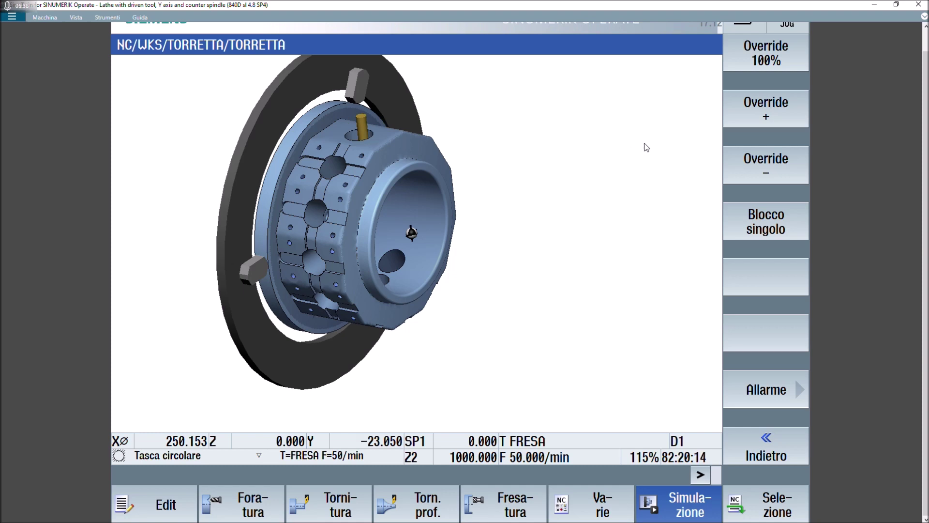
click(739, 117)
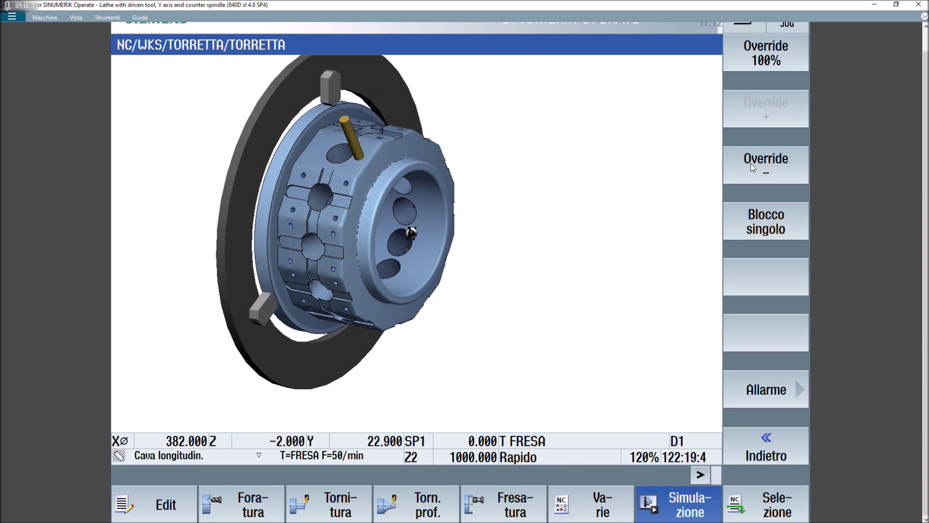
- Drop the simulation override from 120% to 115% while open slots are milled
click(751, 163)
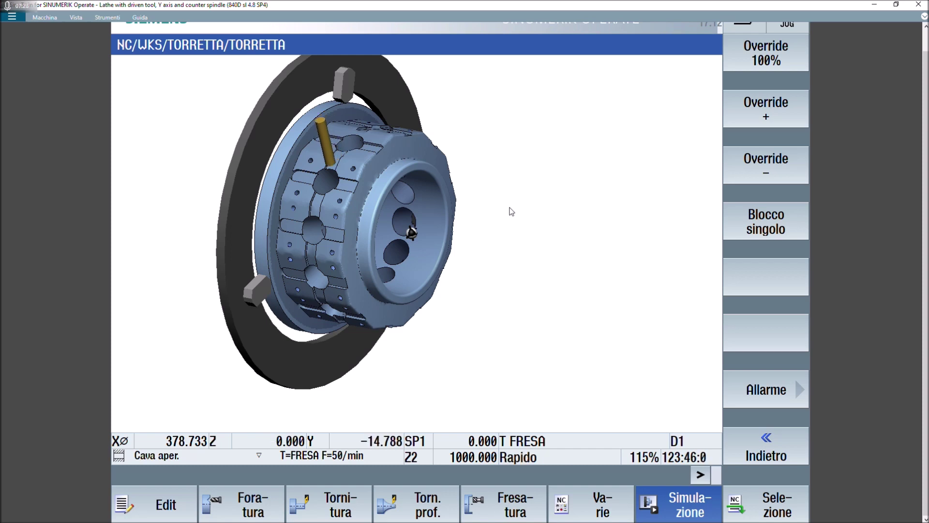
- Shift the turret left in the 3D view and fine-tune the override at 115%
drag(510, 211, 454, 218)
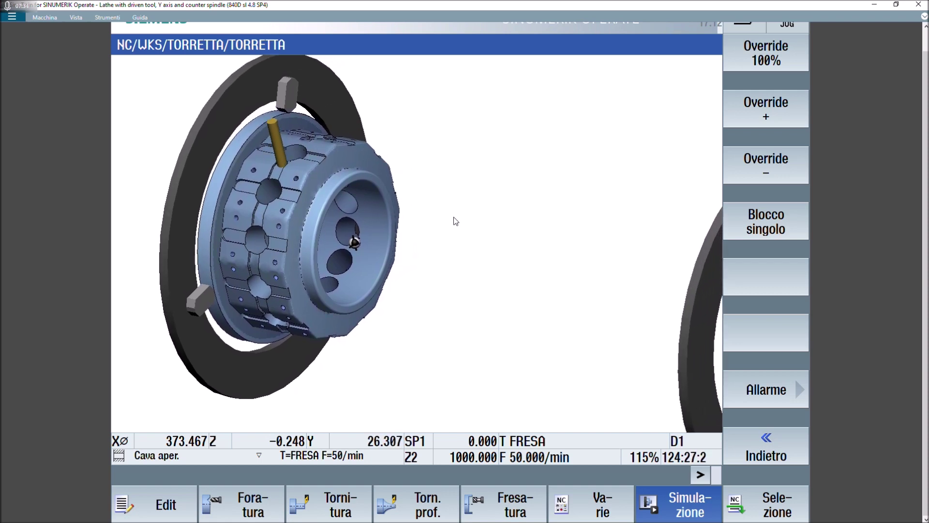
click(755, 165)
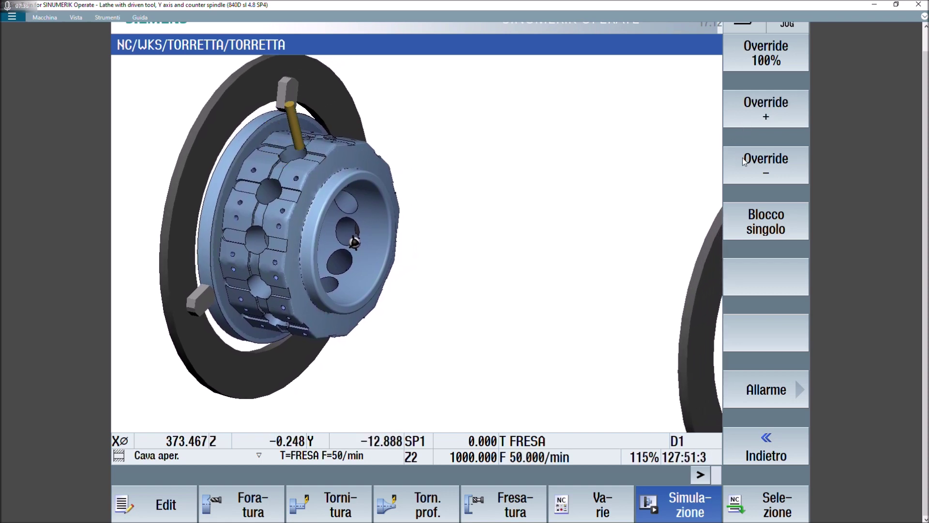
click(783, 109)
click(781, 163)
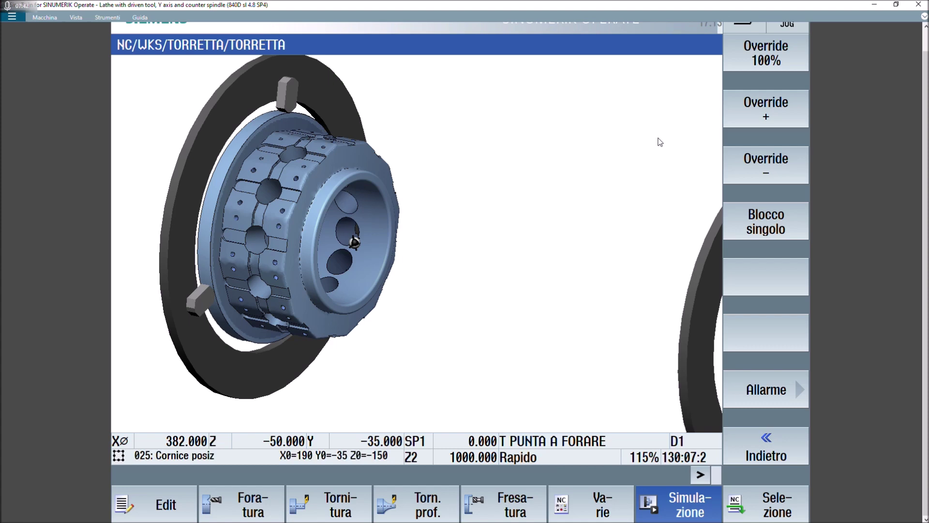
- Lower the override to 100% as ROUGHING_C2 A starts roughing the turret face
click(771, 160)
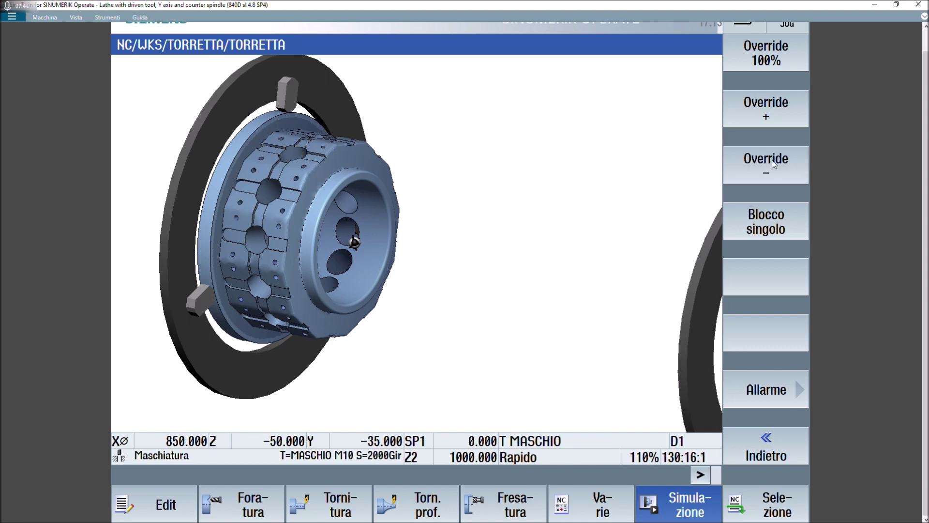
click(766, 162)
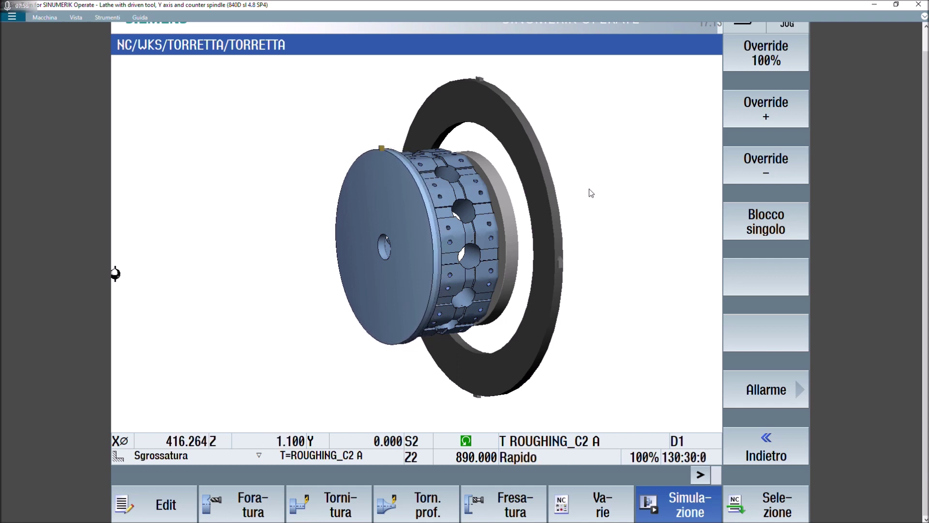
- Step the override up from 100% through 105% to 115%, fine-tuning it there
click(764, 123)
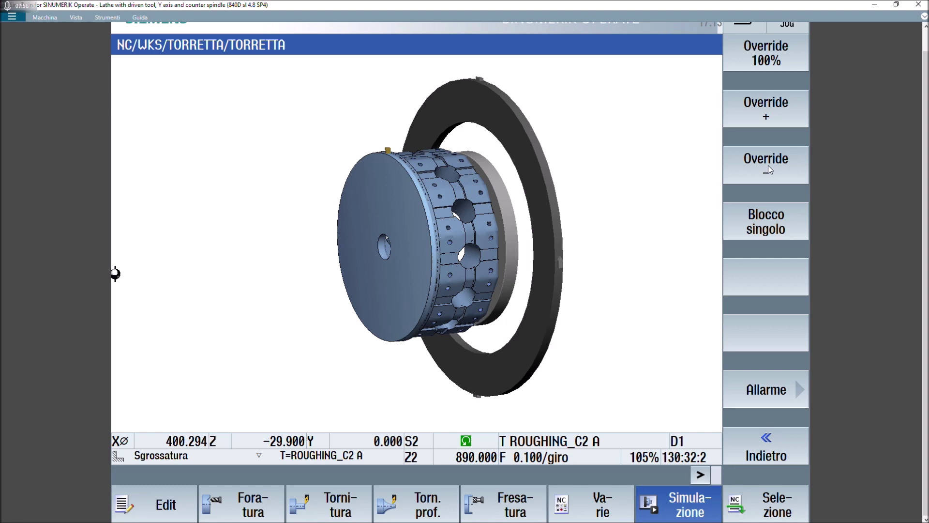
double_click(768, 124)
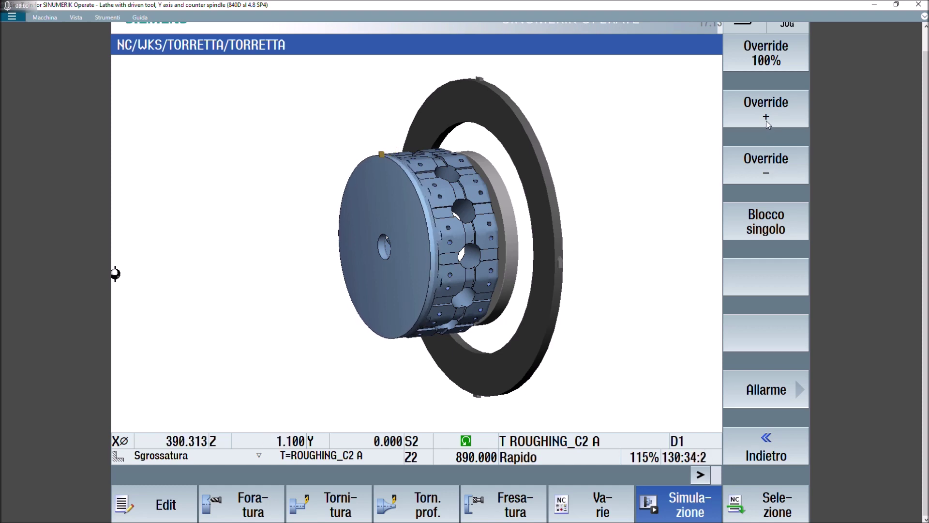
click(765, 121)
click(768, 151)
click(766, 114)
click(767, 167)
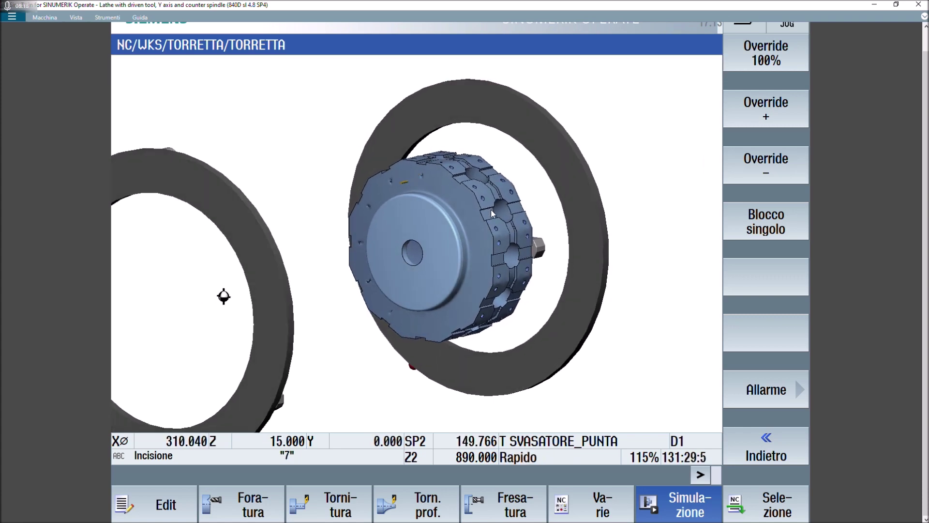
- Bring the override down from 115% through 110% to 100% during number engraving
click(758, 174)
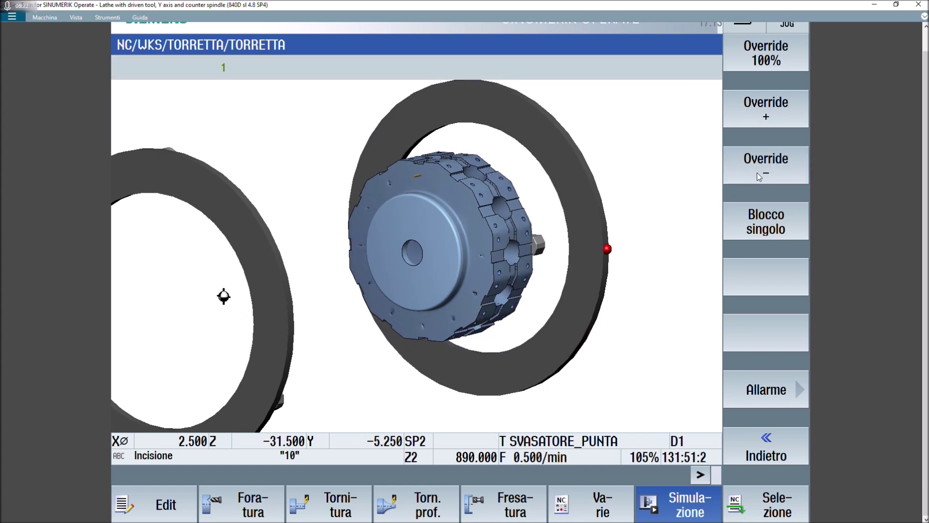
click(757, 172)
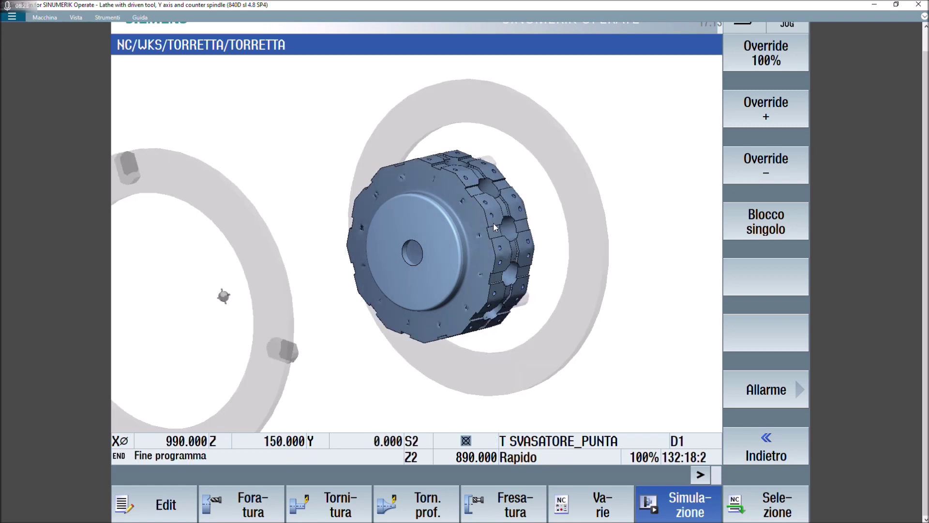
- Zoom in and orbit to the turret's side band to inspect its holes
scroll(493, 223, up, 1)
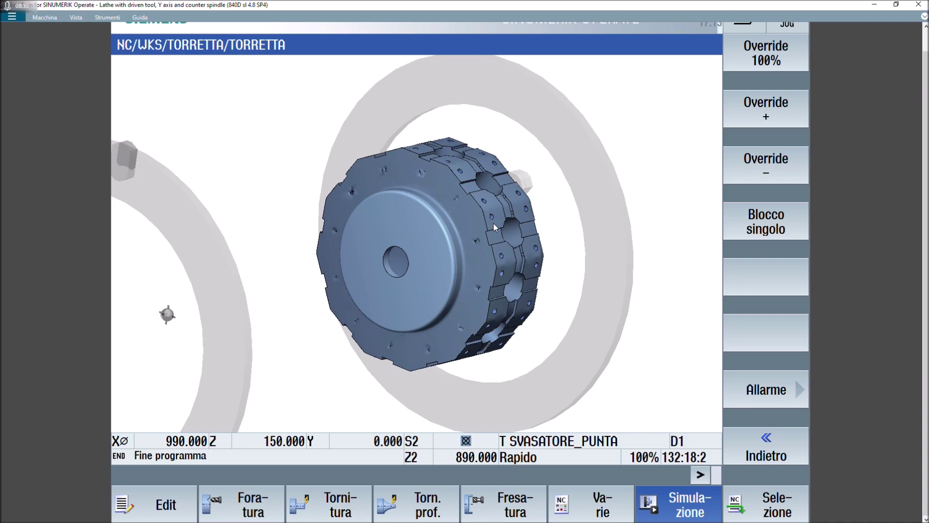
scroll(493, 223, up, 1)
scroll(493, 223, up, 1)
scroll(492, 223, up, 1)
mouse_move(492, 222)
mouse_down()
mouse_move(446, 227)
mouse_move(222, 180)
mouse_move(409, 213)
mouse_move(314, 221)
mouse_up()
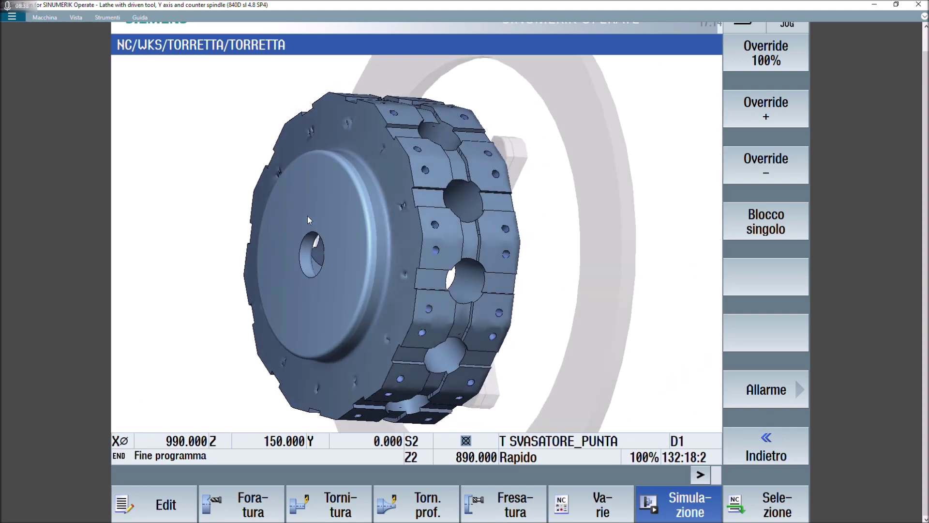
drag(314, 221, 339, 232)
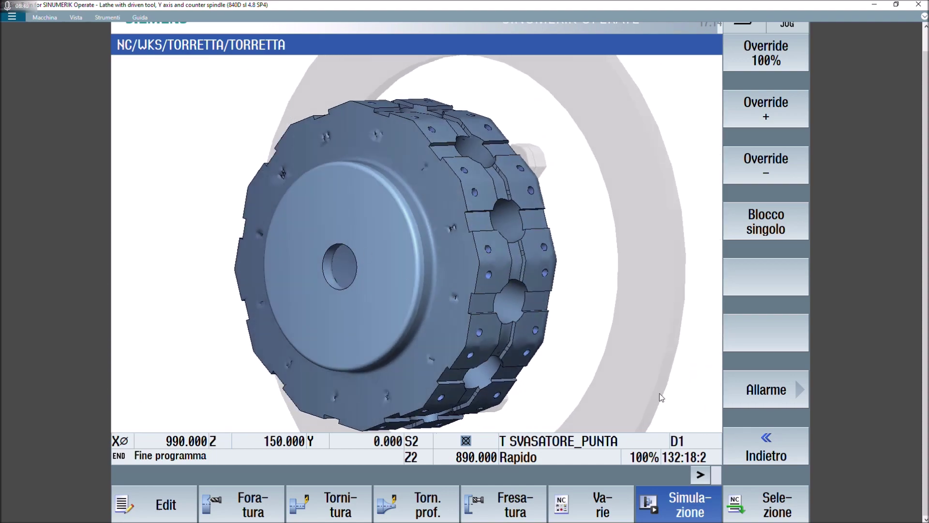
click(743, 442)
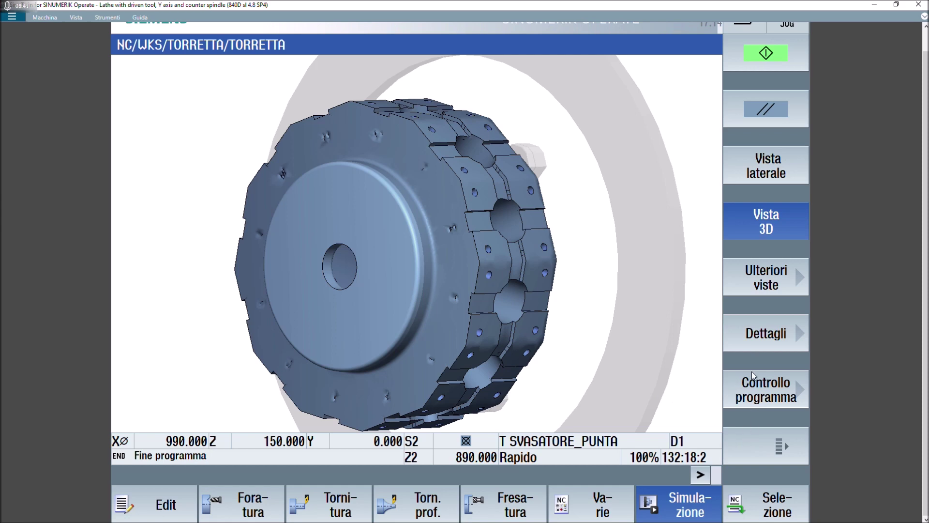
- Open the Dettagli > Taglio section-cut options and activate the cut through the turret
click(766, 273)
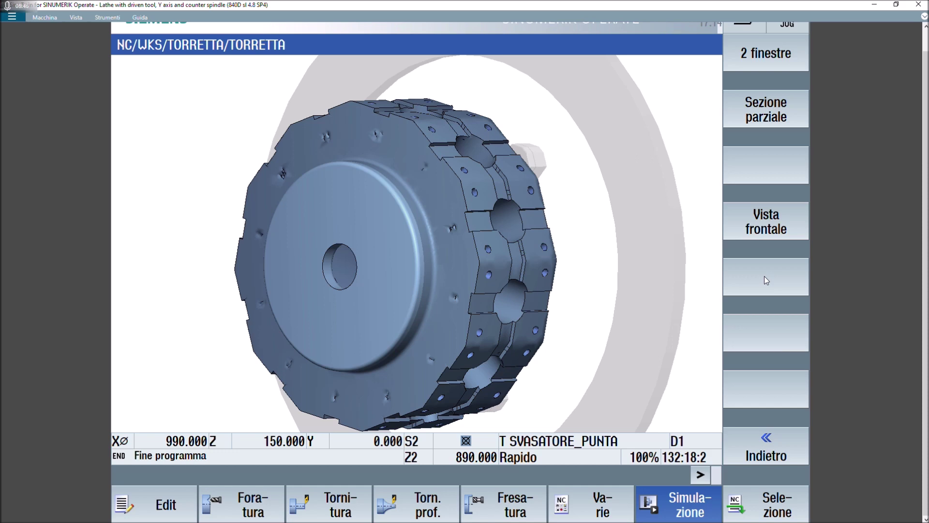
click(780, 433)
click(764, 341)
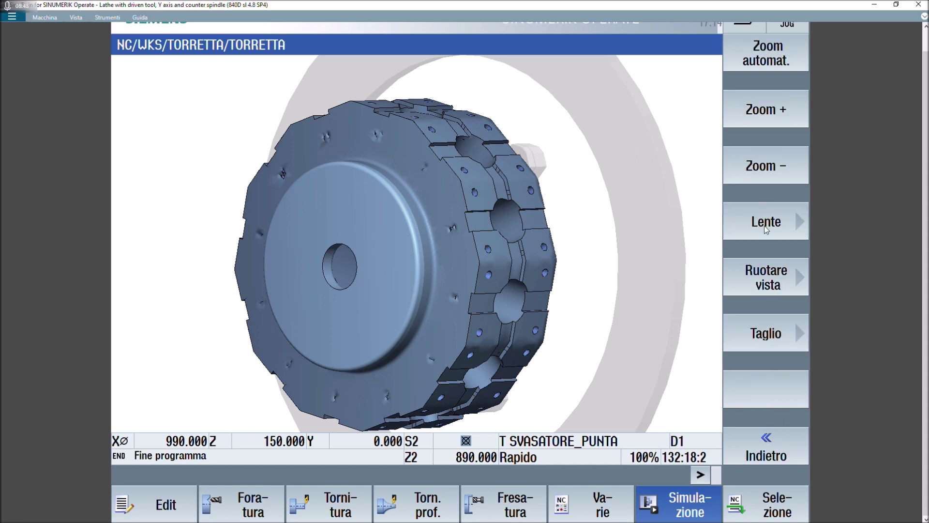
click(771, 329)
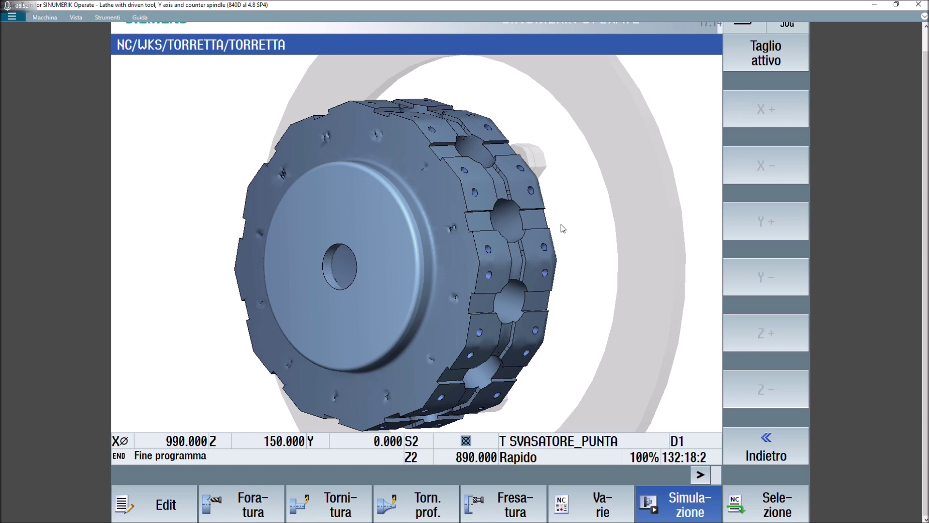
click(742, 73)
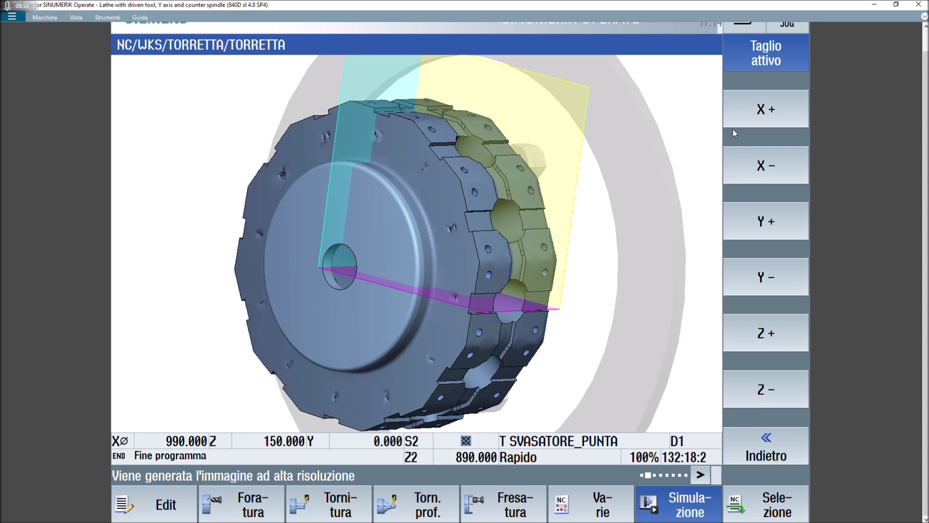
- Zoom out and rotate the sectioned turret to view its central bore and pockets
scroll(606, 176, down, 1)
scroll(603, 178, down, 1)
mouse_move(602, 176)
mouse_down()
mouse_move(585, 176)
mouse_move(597, 184)
mouse_up()
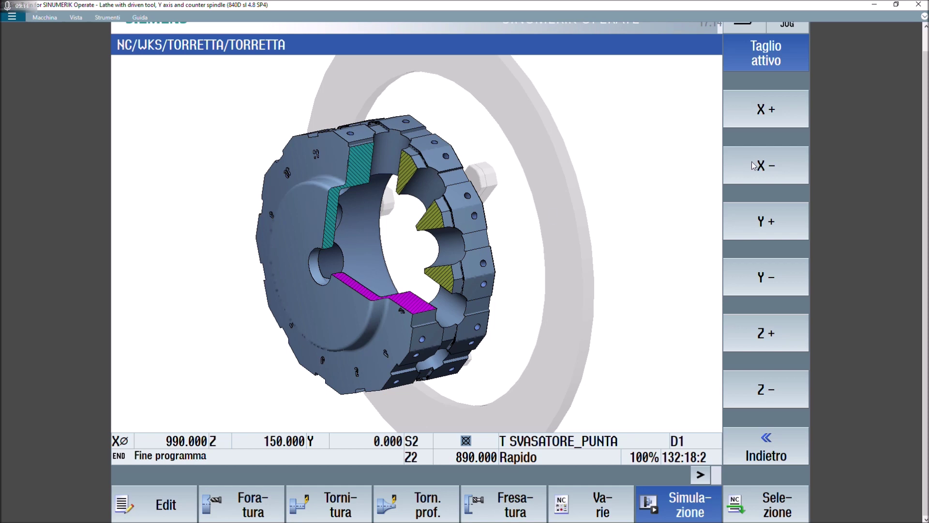
- Shift the cyan and yellow section planes to expose more of the radial holes
click(762, 279)
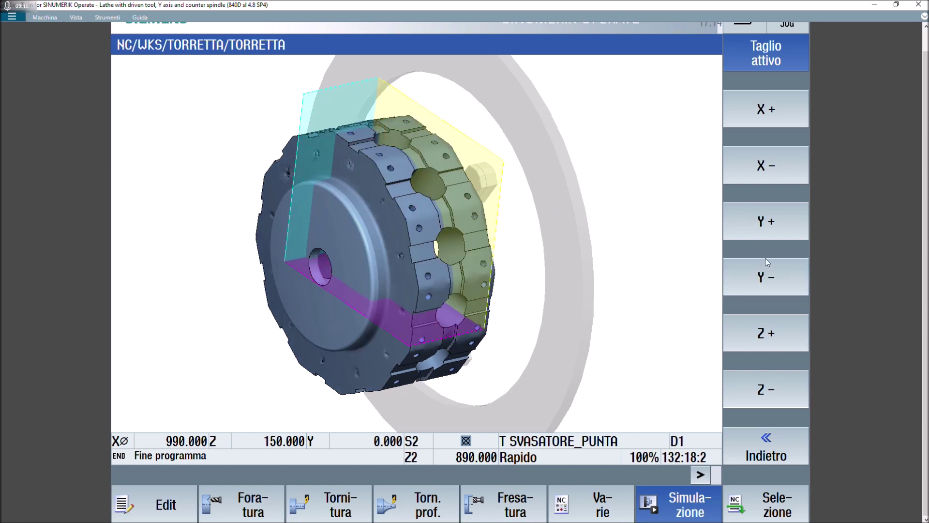
click(763, 227)
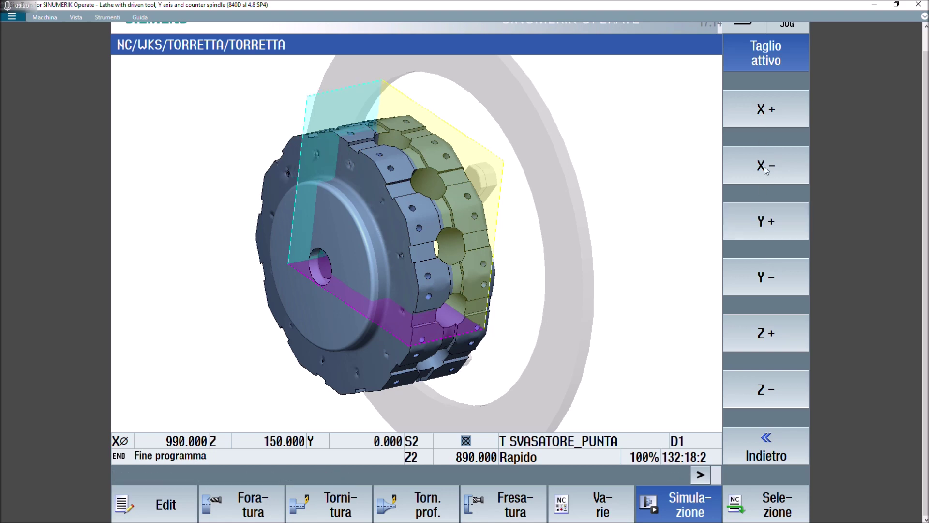
click(766, 387)
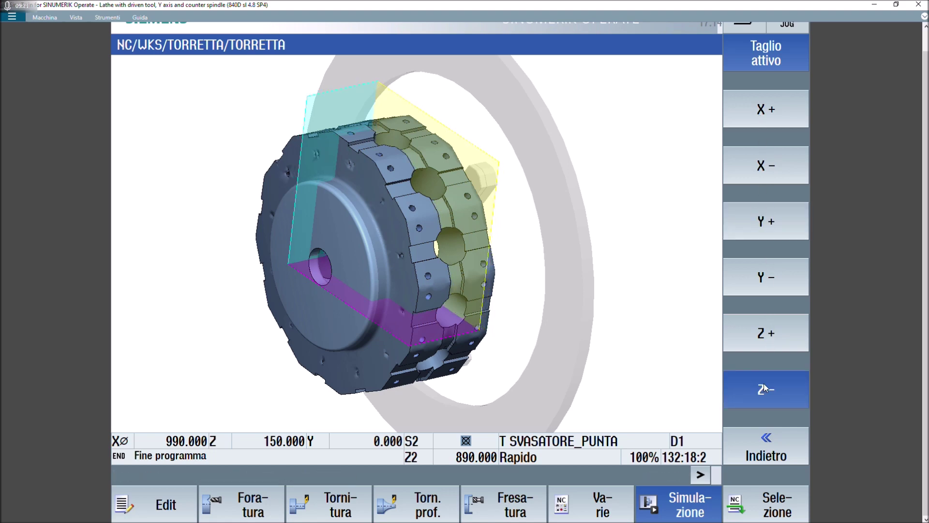
click(765, 332)
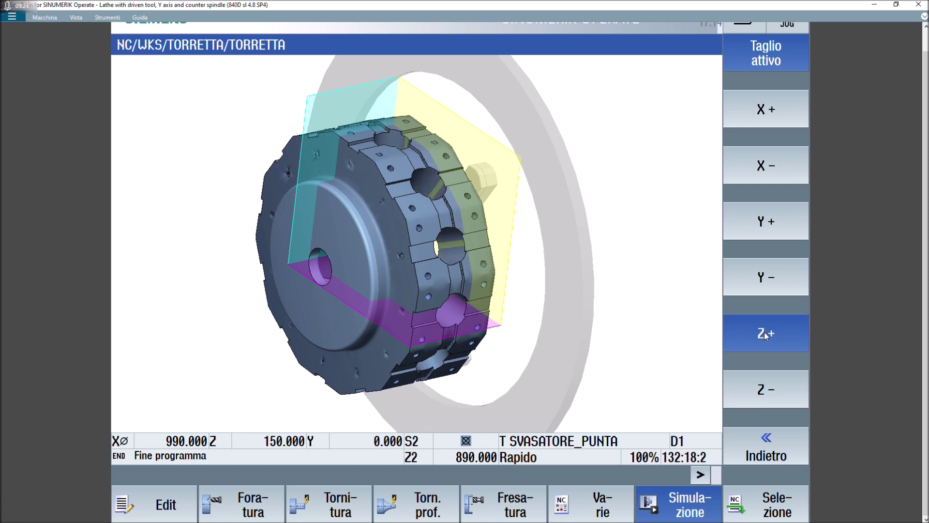
click(765, 332)
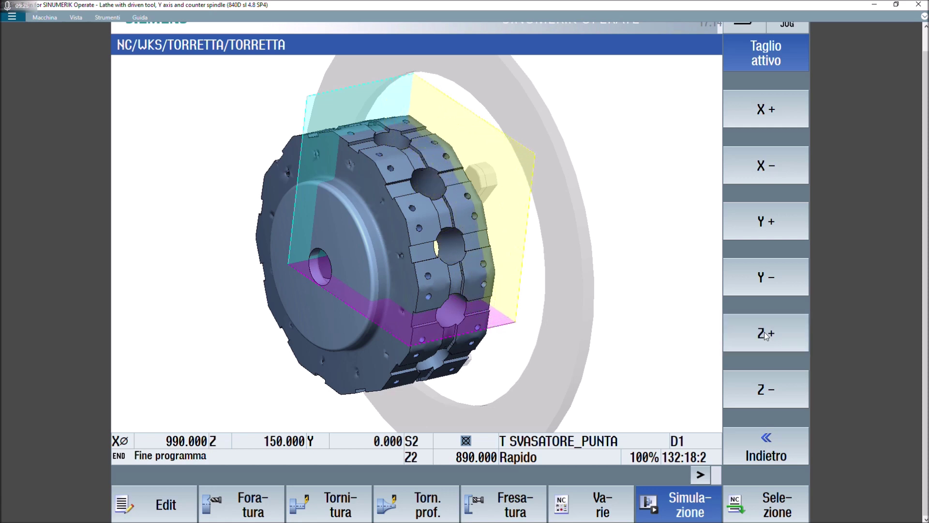
click(765, 386)
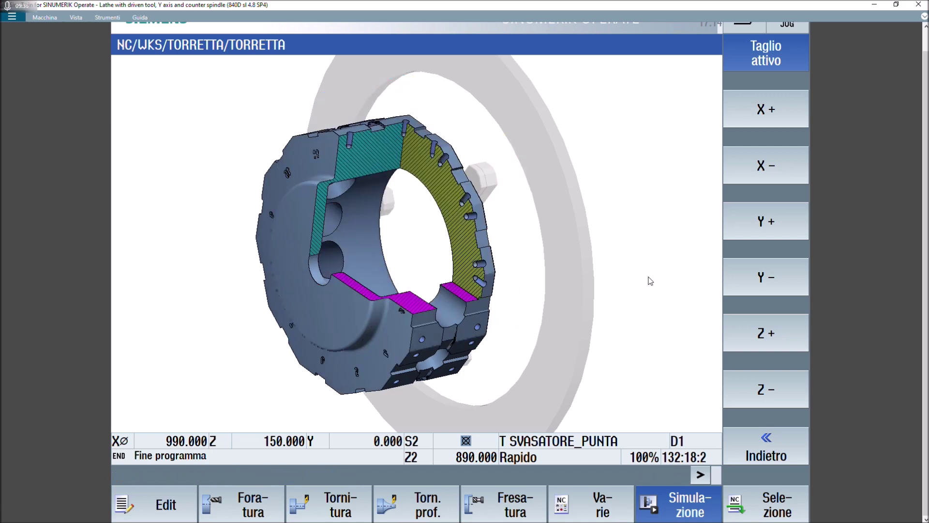
drag(418, 232, 425, 232)
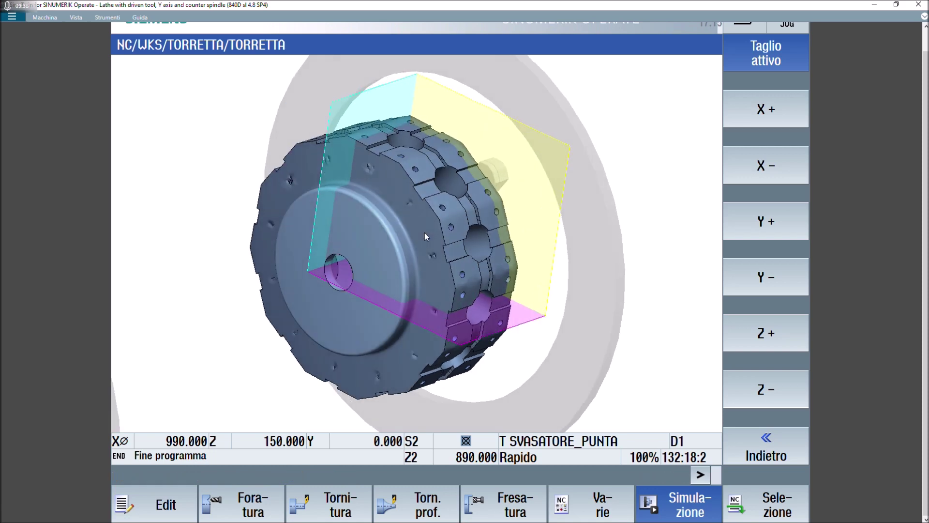
- Zoom in on the cut turret, then deactivate Taglio attivo to show it whole
scroll(426, 232, up, 2)
scroll(479, 223, up, 1)
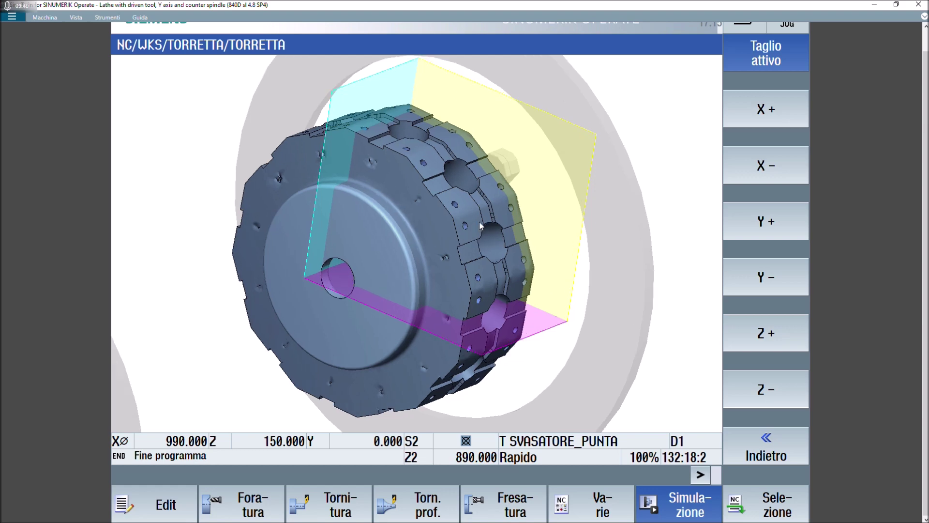
scroll(480, 223, up, 1)
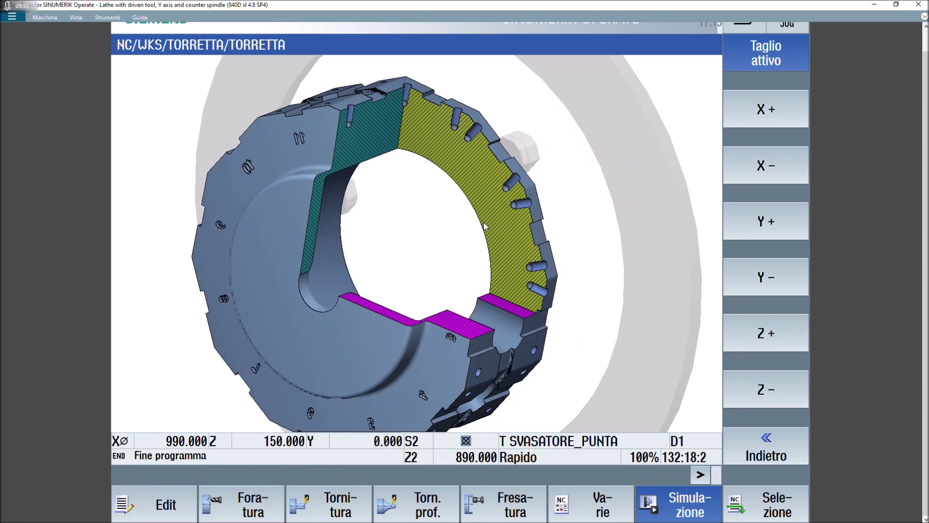
click(770, 49)
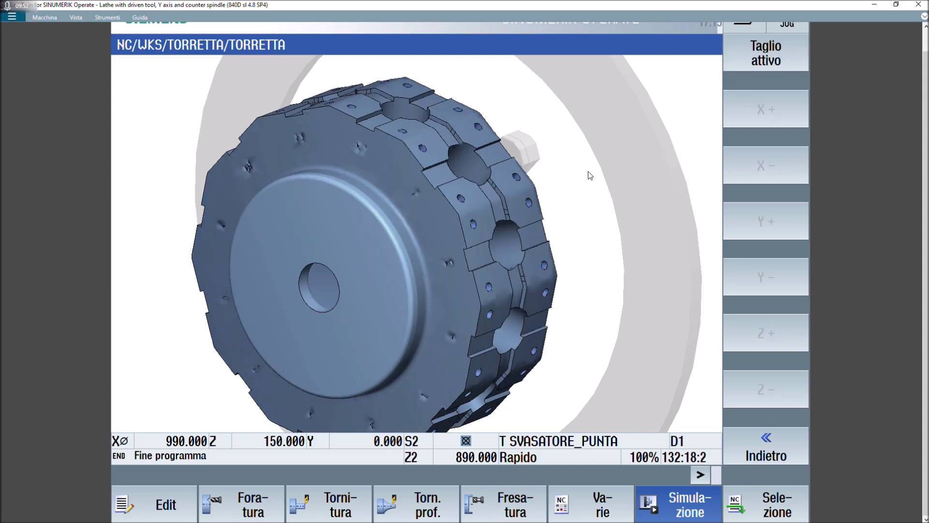